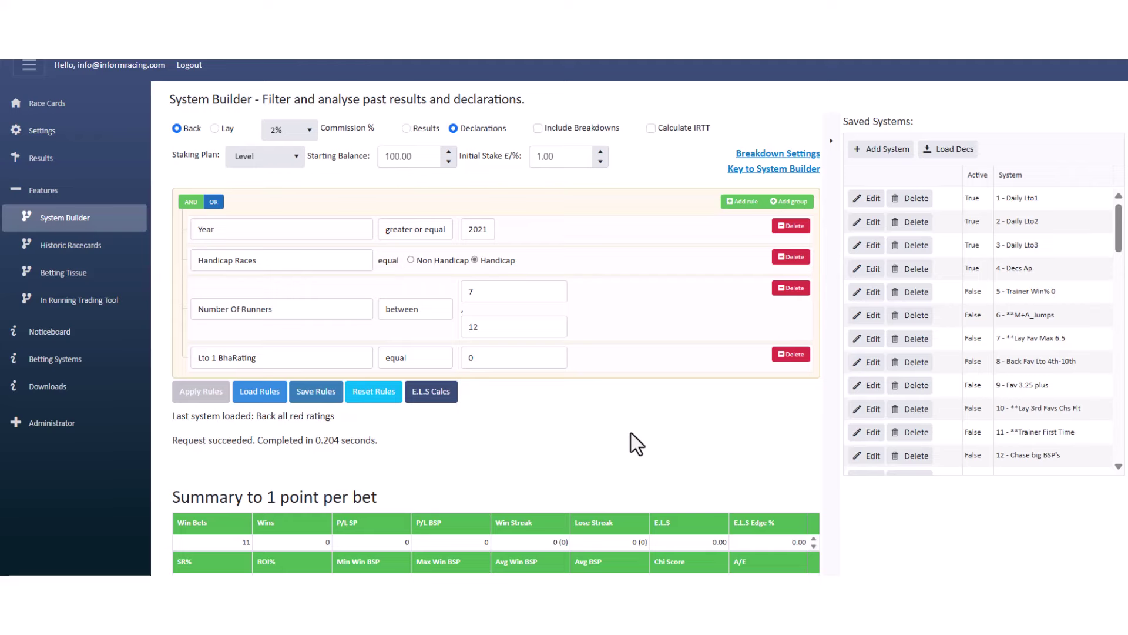
- Switch the fourth rule's field from Lto 1 BhaRating to Master Rating
click(355, 358)
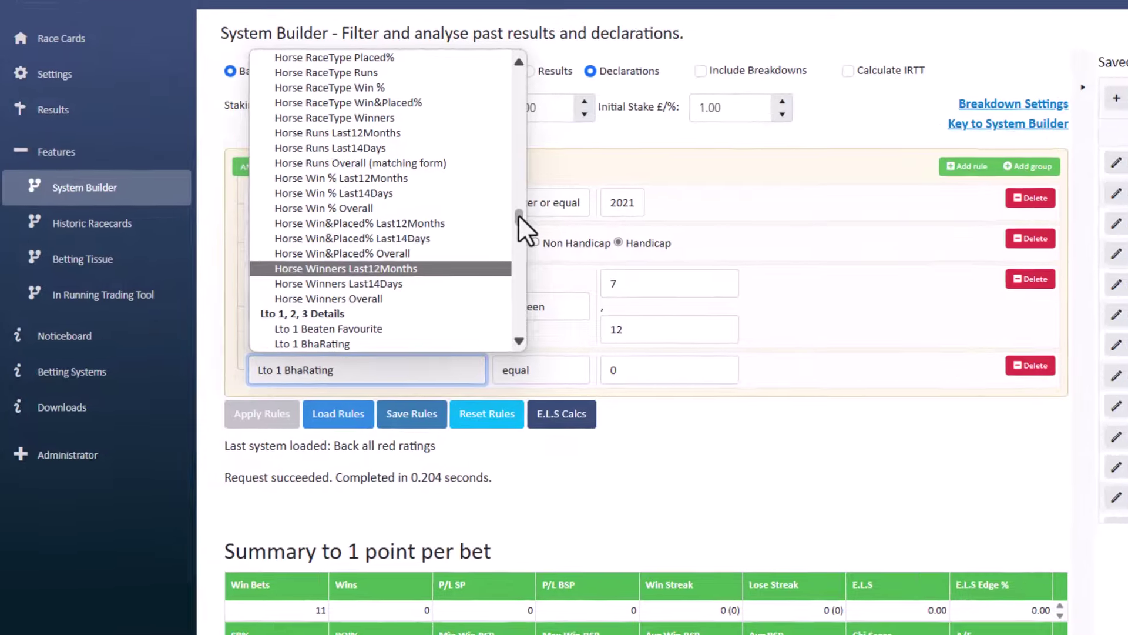
drag(517, 214, 528, 308)
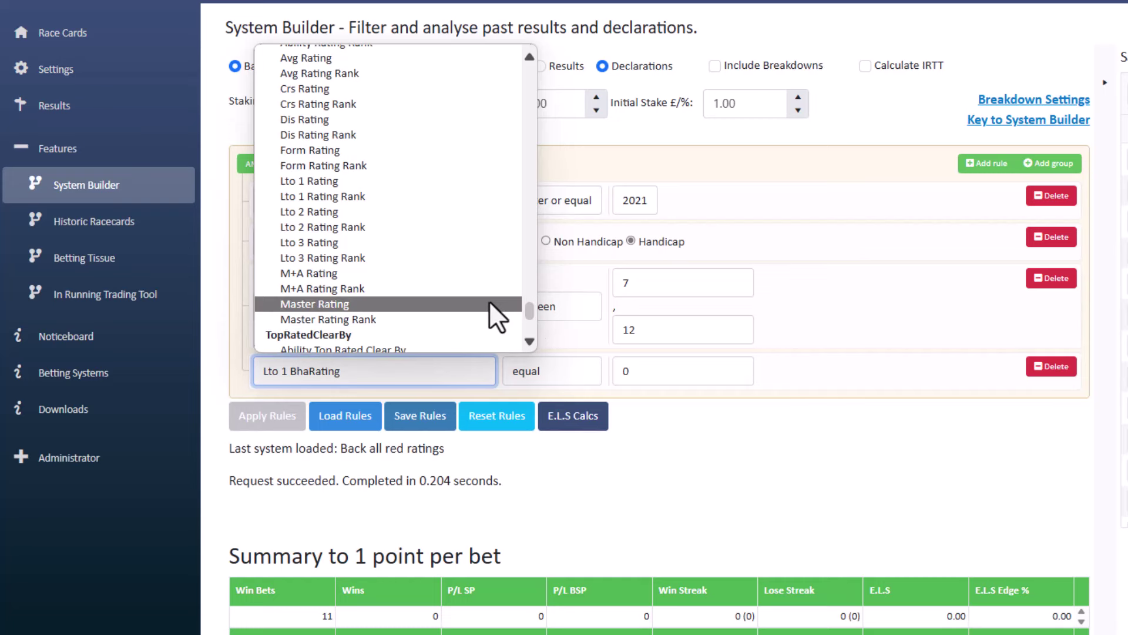
click(489, 303)
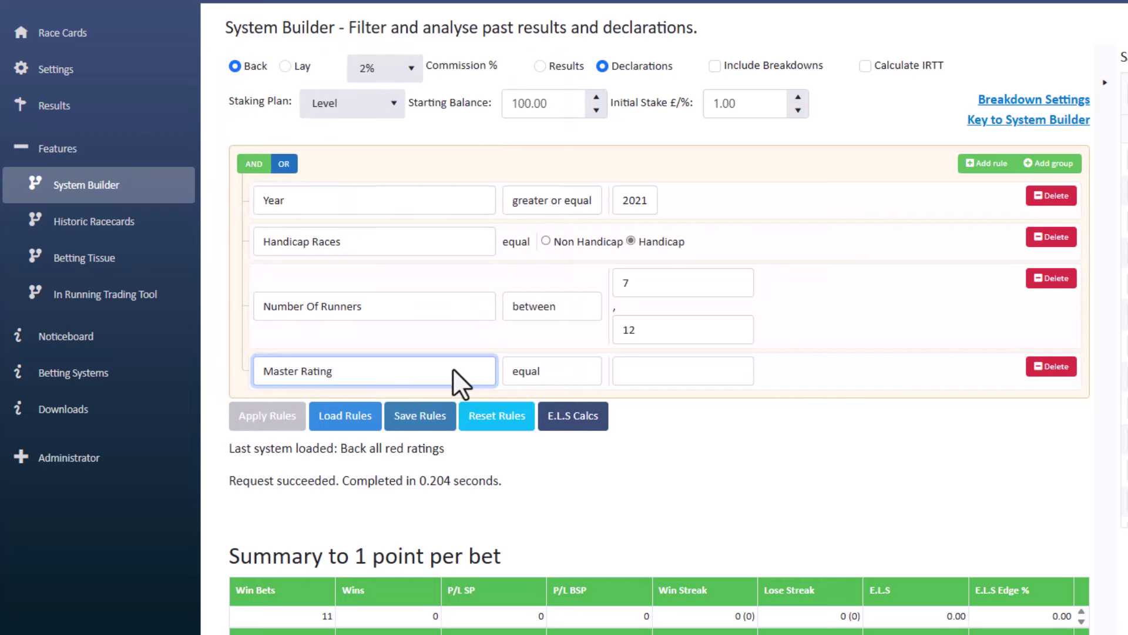
- Set the Master Rating comparison to less or equal and step its value up three times
click(549, 370)
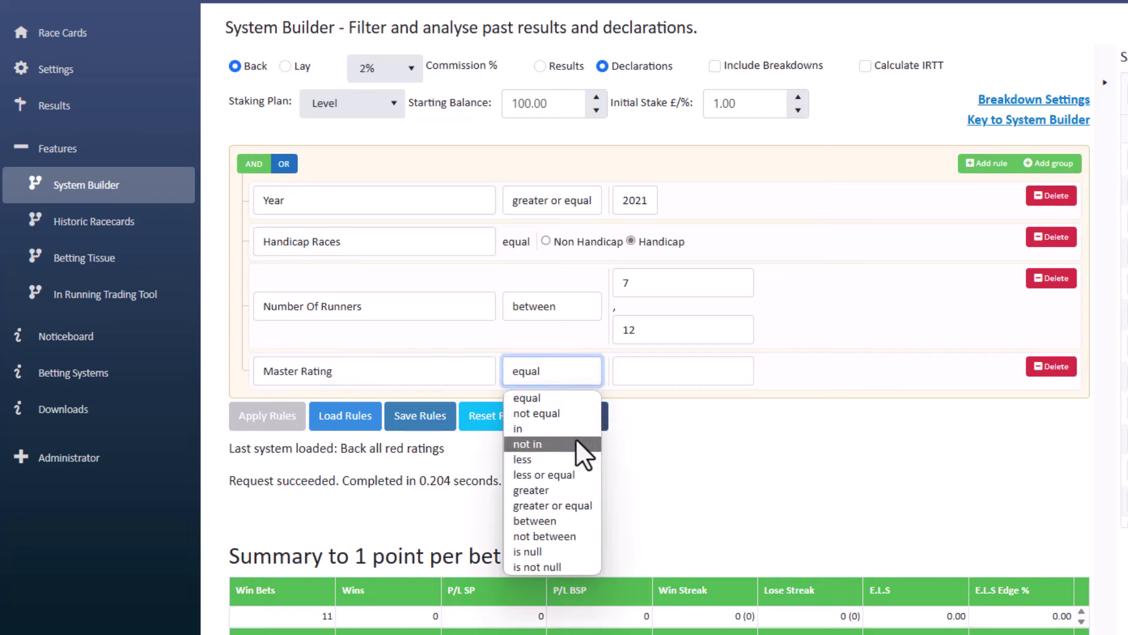
click(579, 472)
click(739, 367)
click(739, 368)
click(739, 367)
click(738, 454)
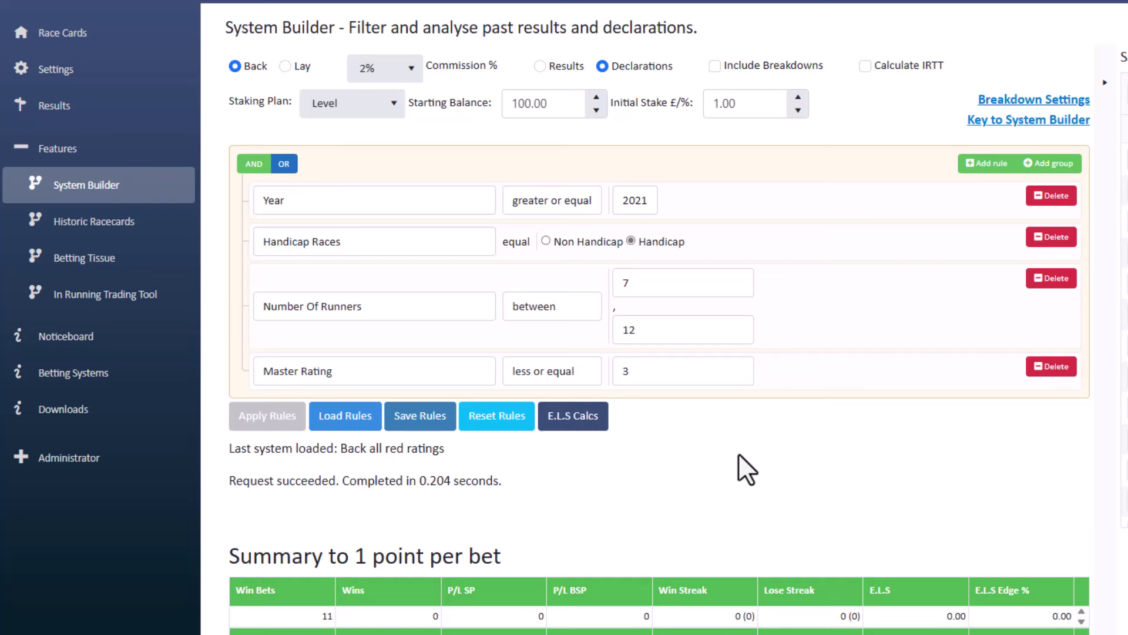
- Change the Master Rating rule to greater or equal with value 4
click(566, 376)
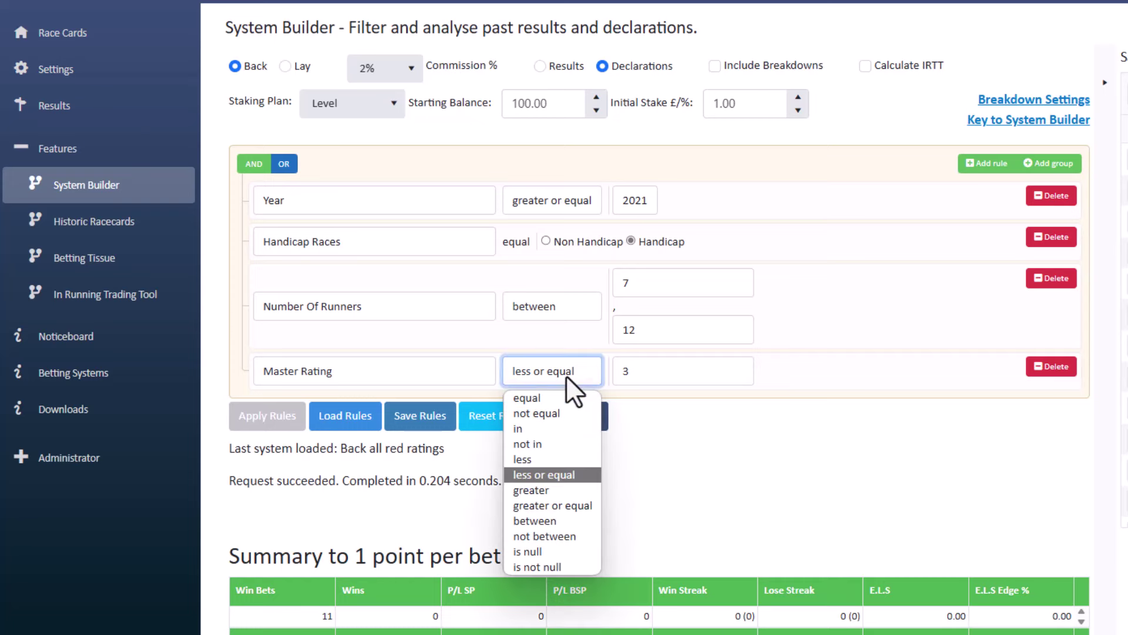
click(529, 506)
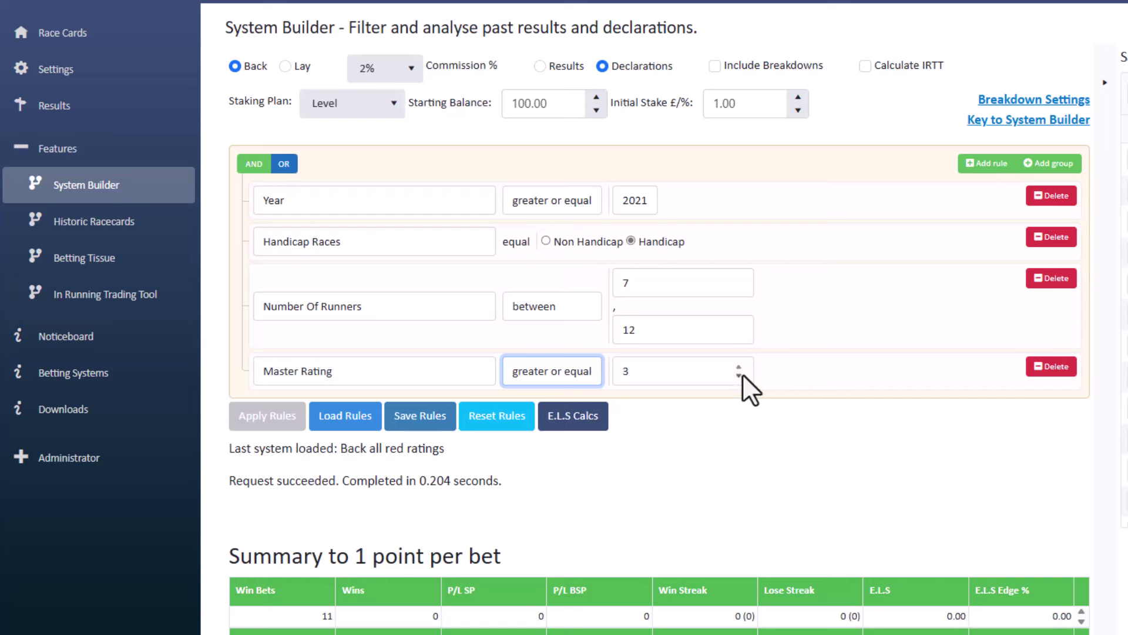
click(738, 366)
click(742, 436)
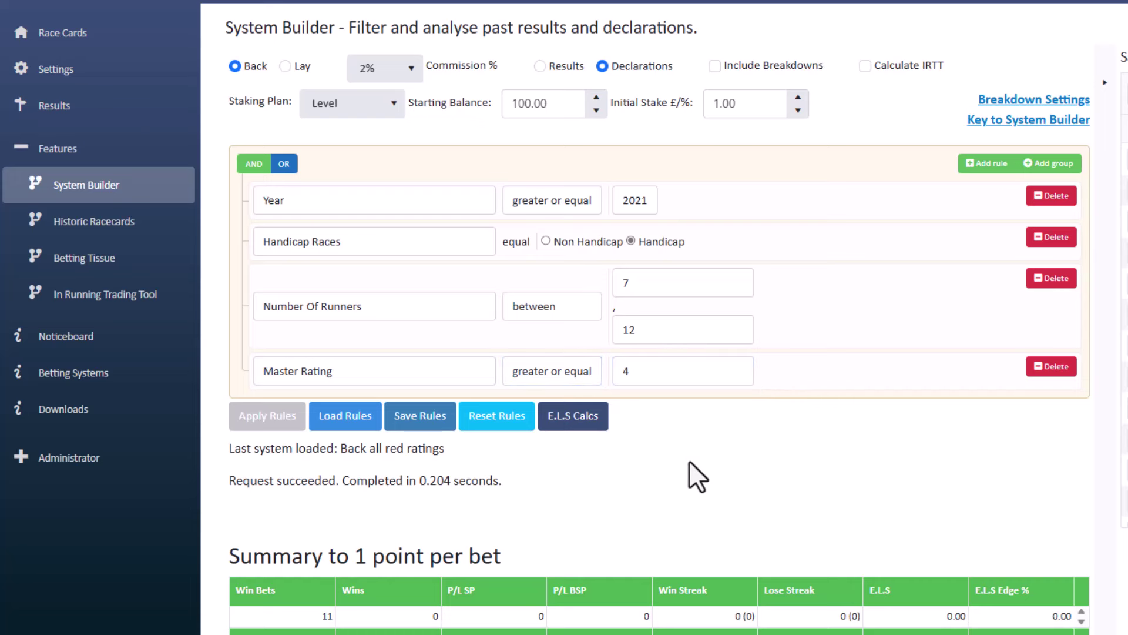
- Switch back to less or equal and lower the Master Rating value to 2
click(565, 373)
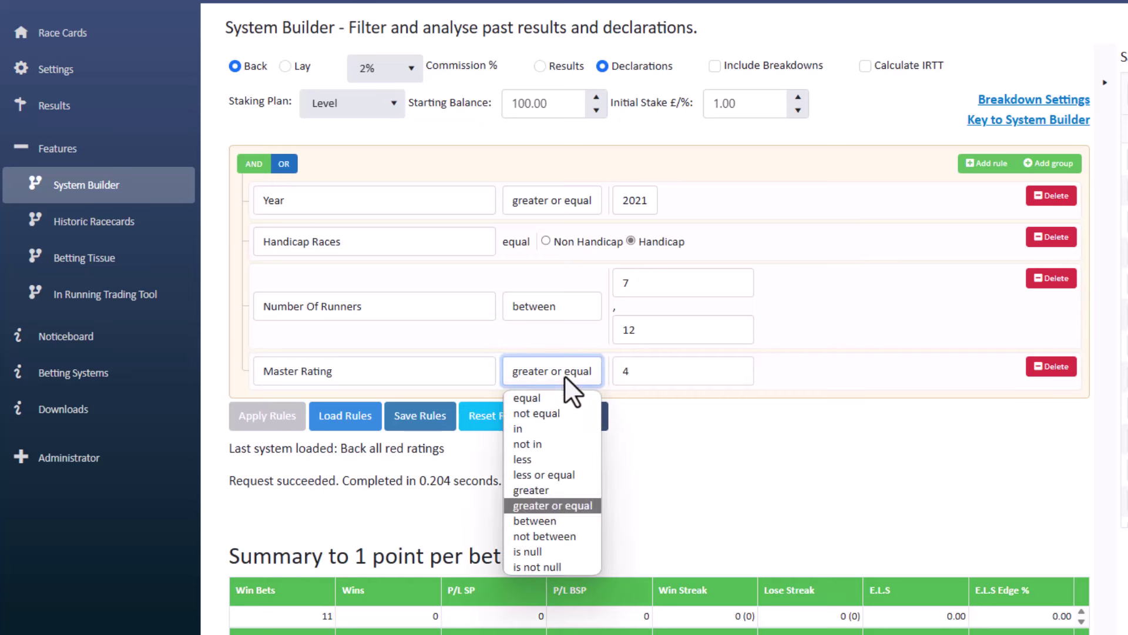
click(576, 473)
click(738, 375)
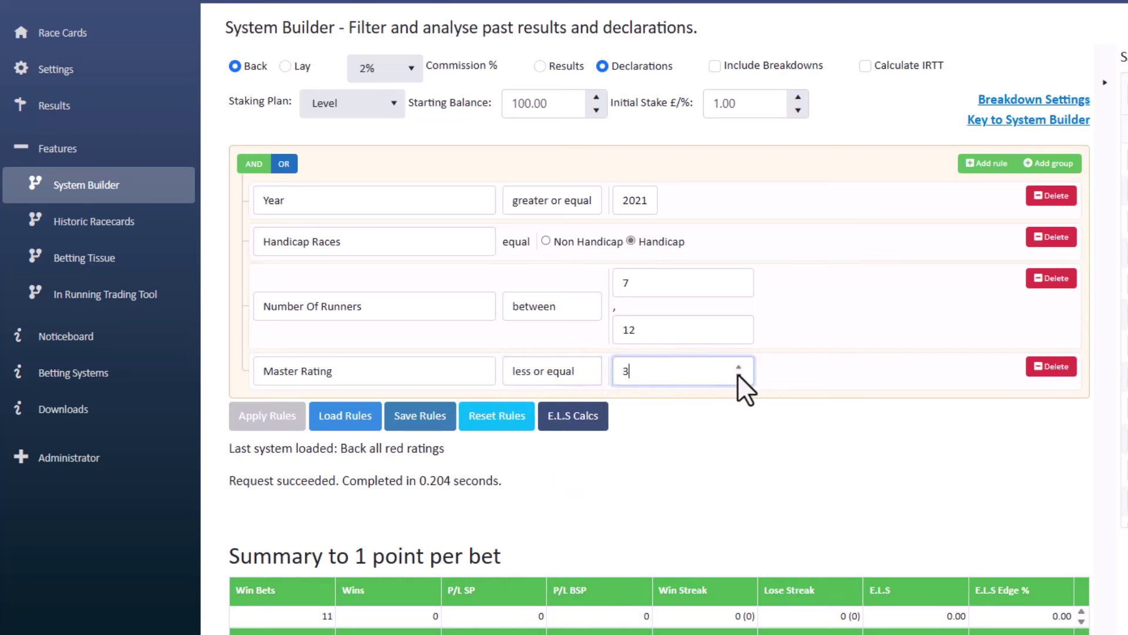
click(738, 375)
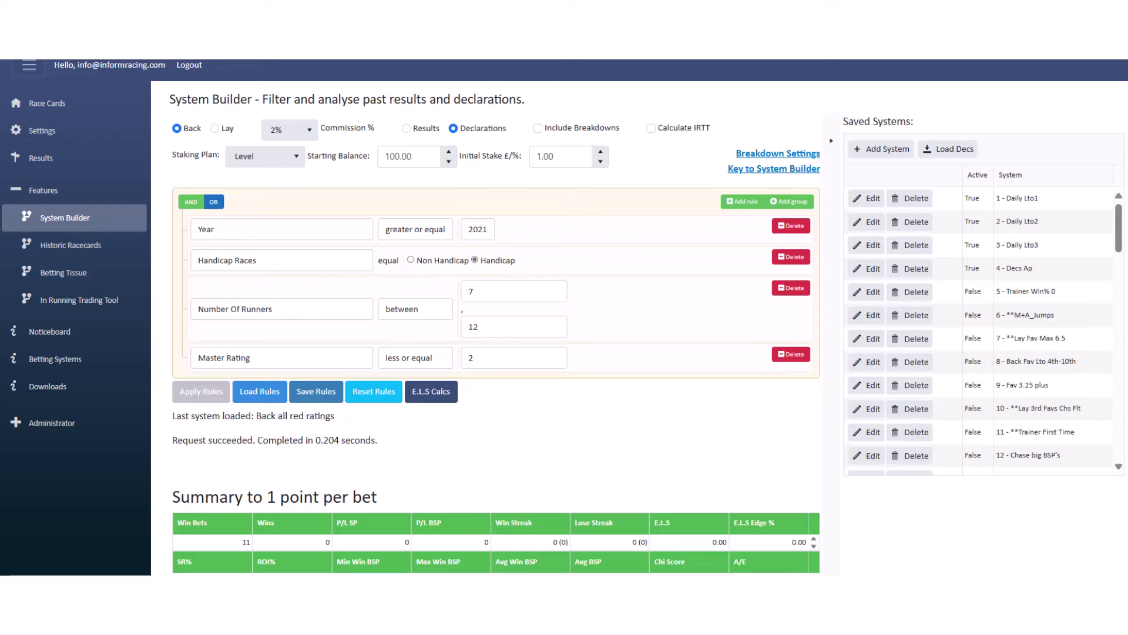
scroll(564, 318, down, 6)
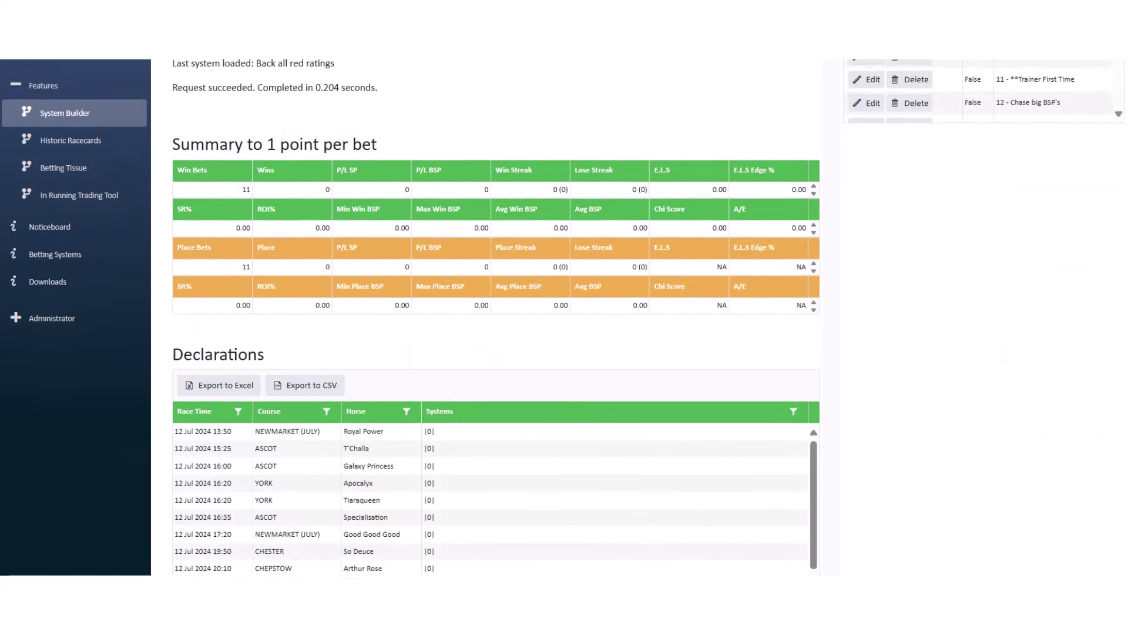
scroll(564, 318, up, 1)
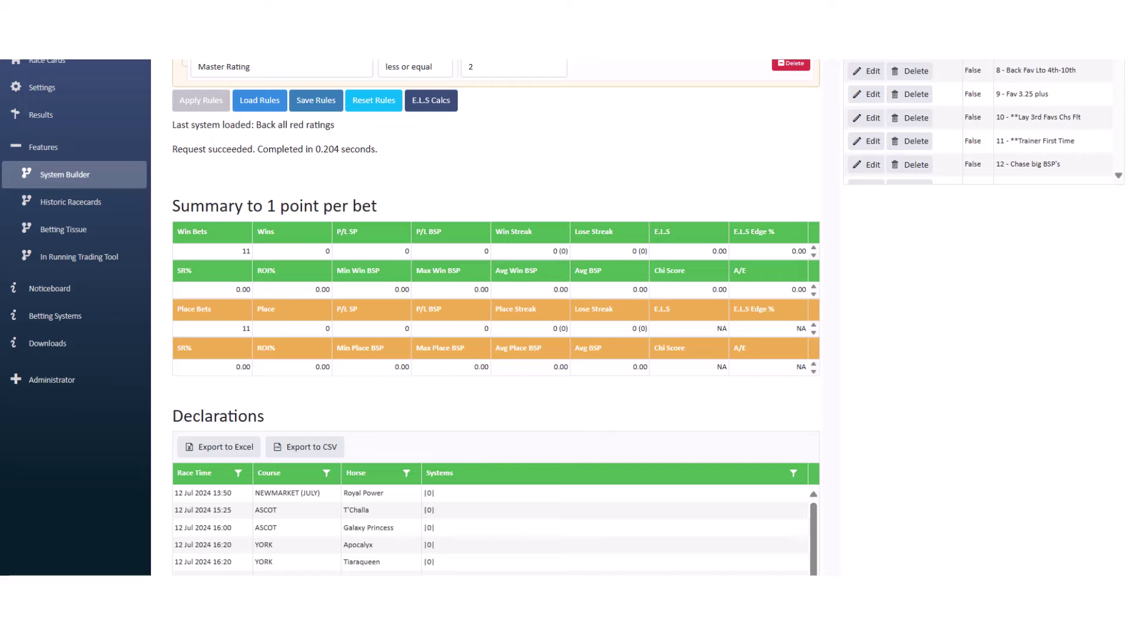
scroll(564, 318, up, 2)
scroll(1108, 83, down, 5)
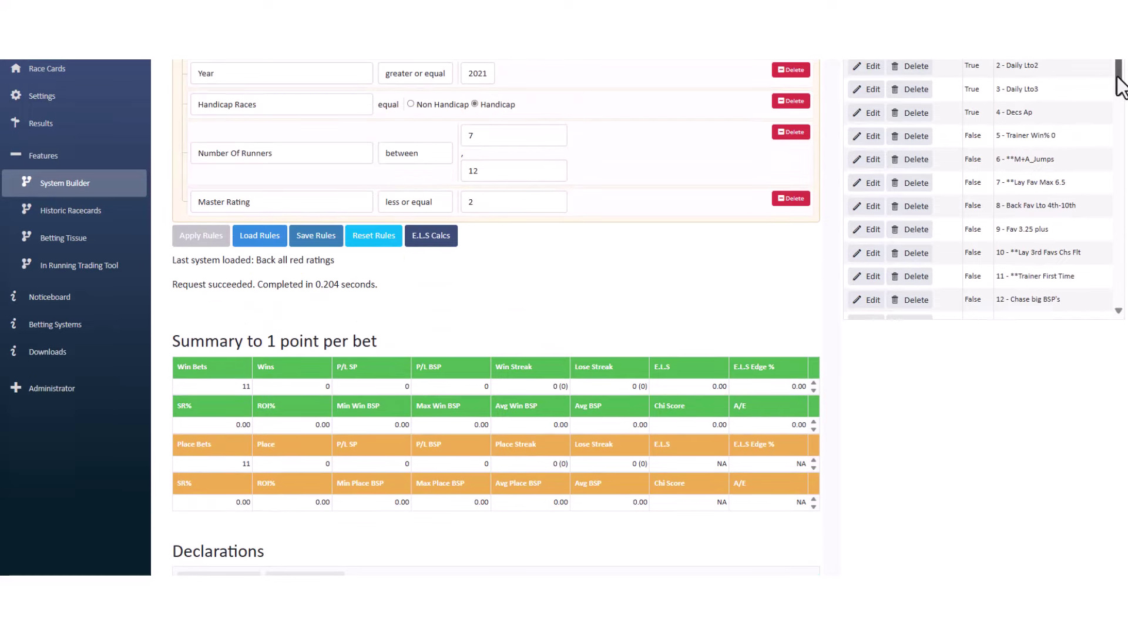
scroll(1111, 203, down, 7)
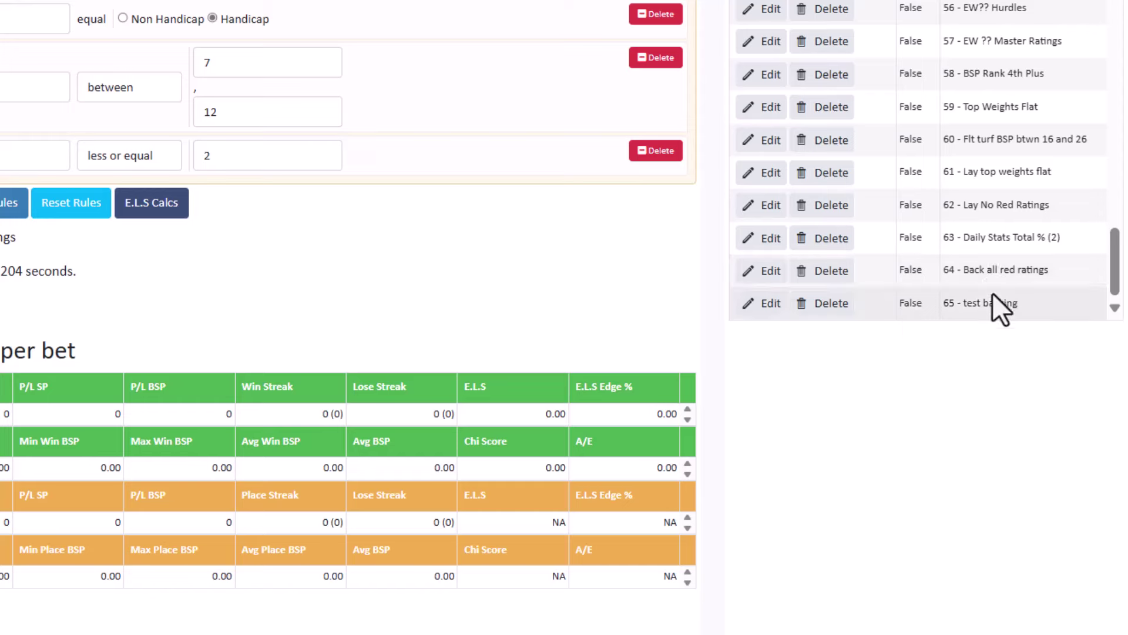
- Delete saved system 65 'test backing' and load 64 'Back all red ratings'
click(823, 313)
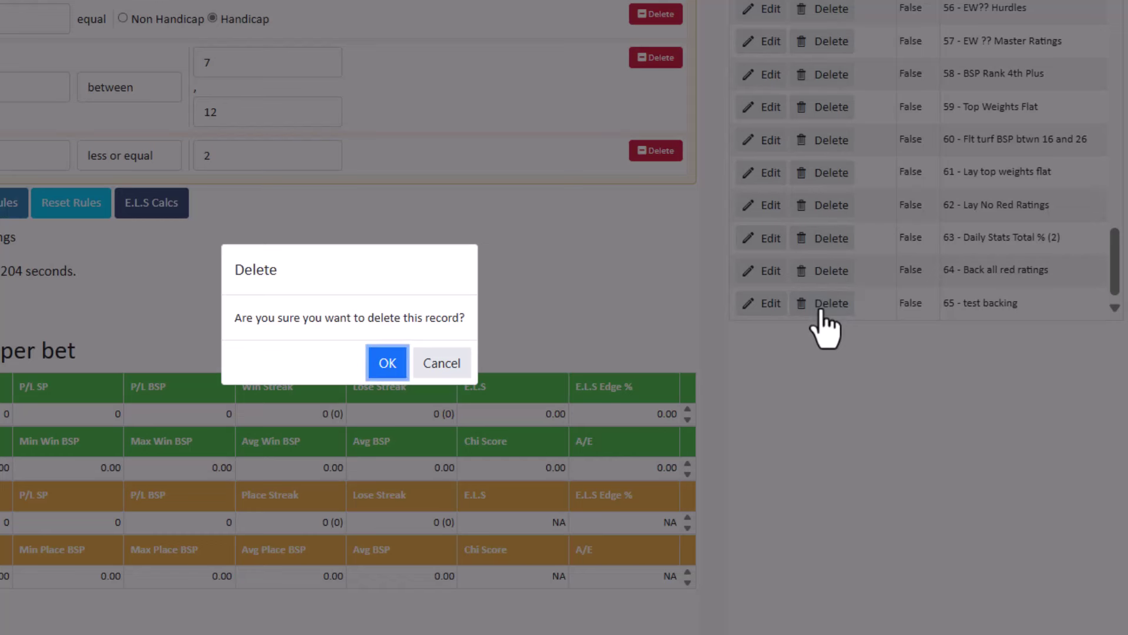
click(388, 363)
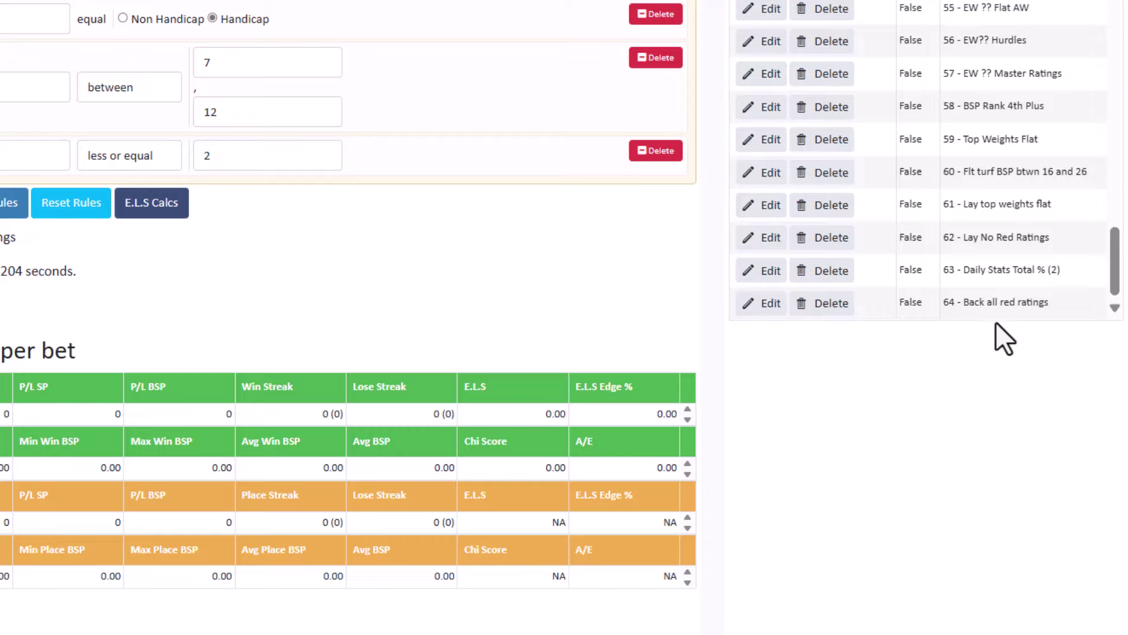
click(997, 303)
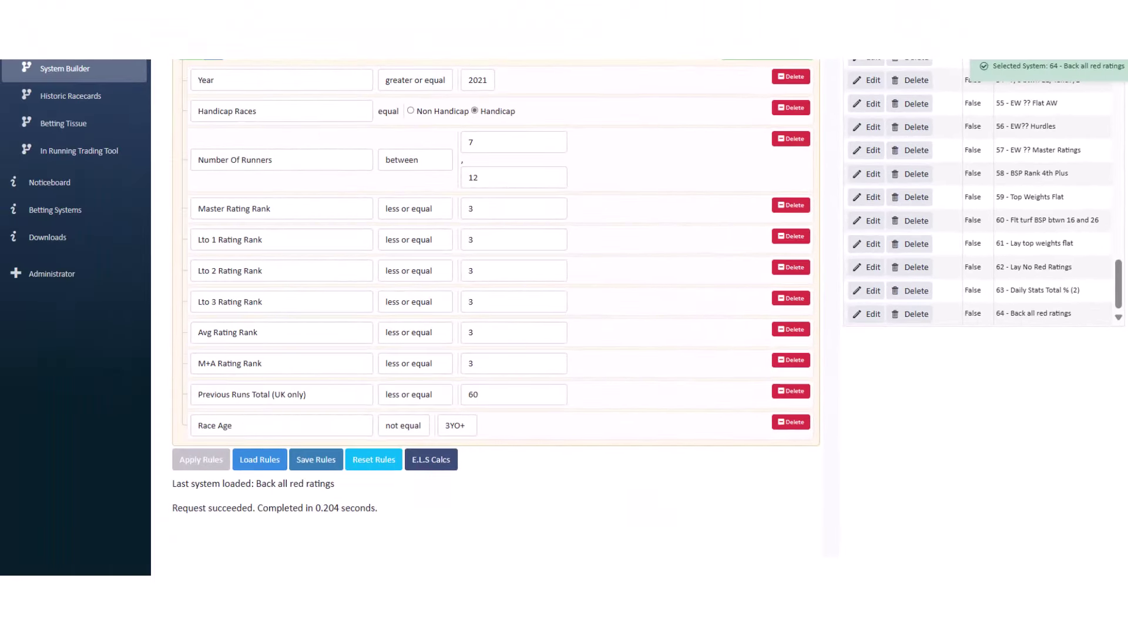
- Change the Year rule's value from 2021 to 2024
scroll(564, 318, up, 2)
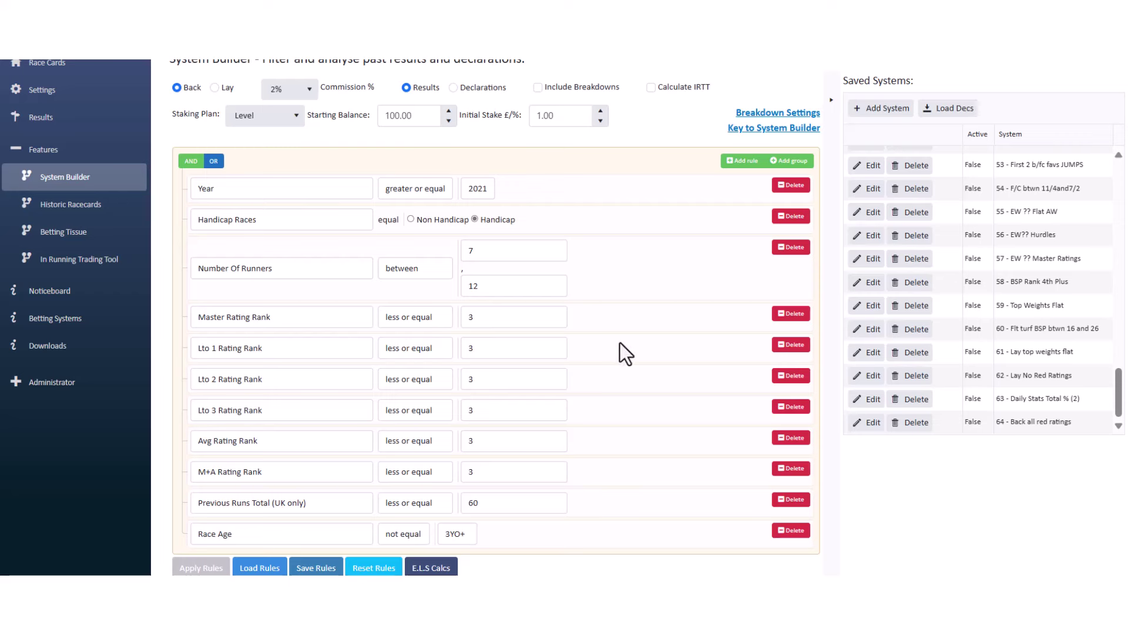
click(476, 188)
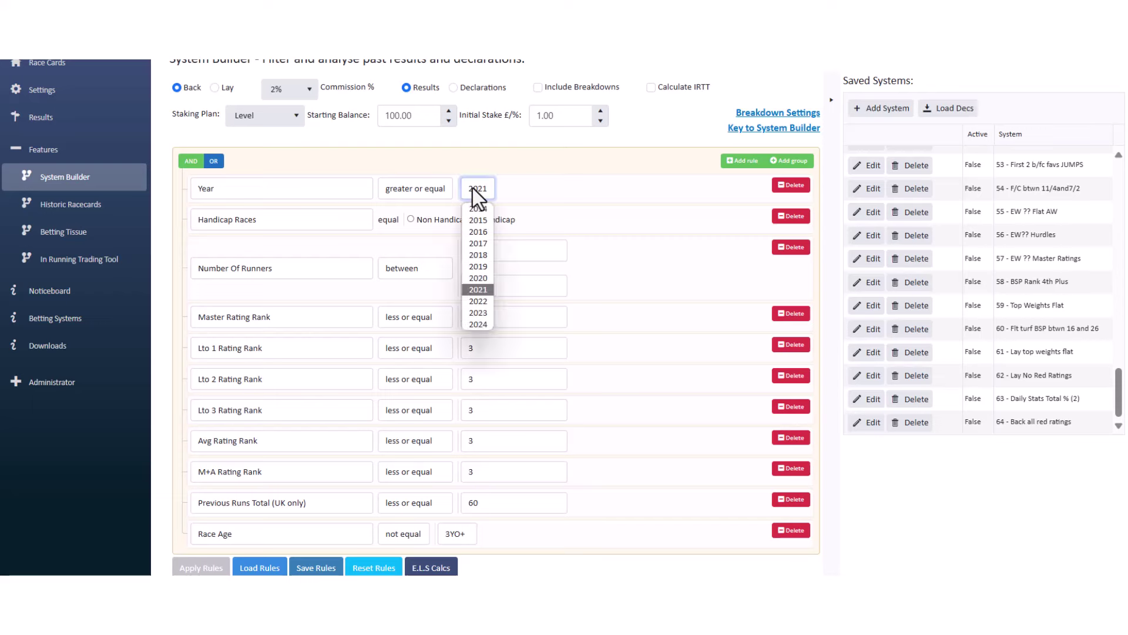
click(479, 323)
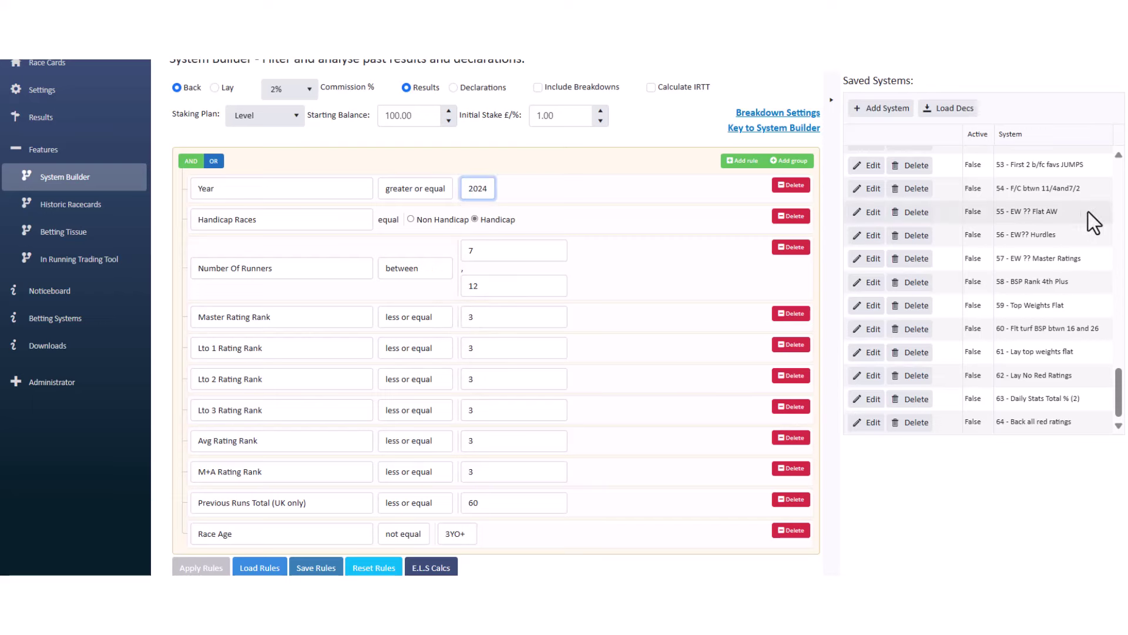
scroll(494, 317, down, 2)
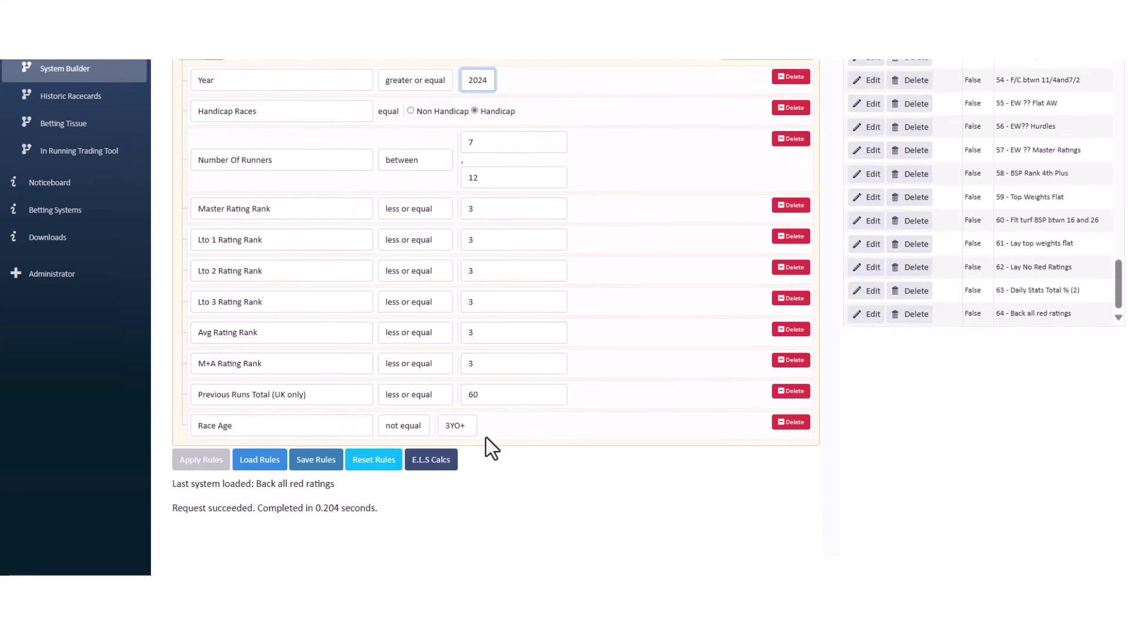
click(199, 462)
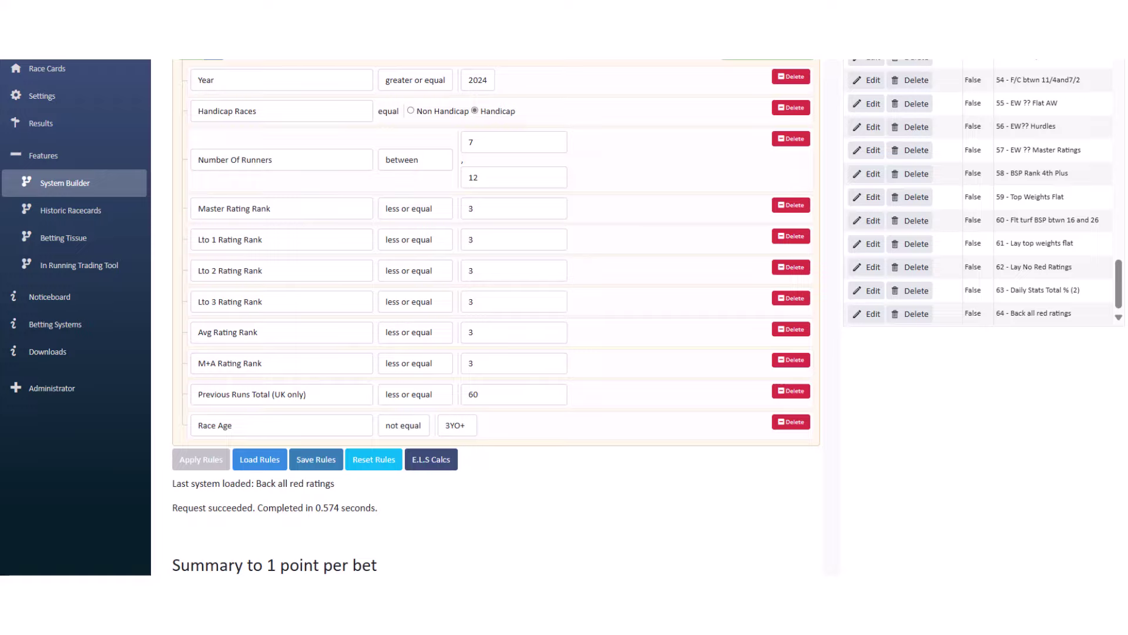
scroll(494, 317, down, 8)
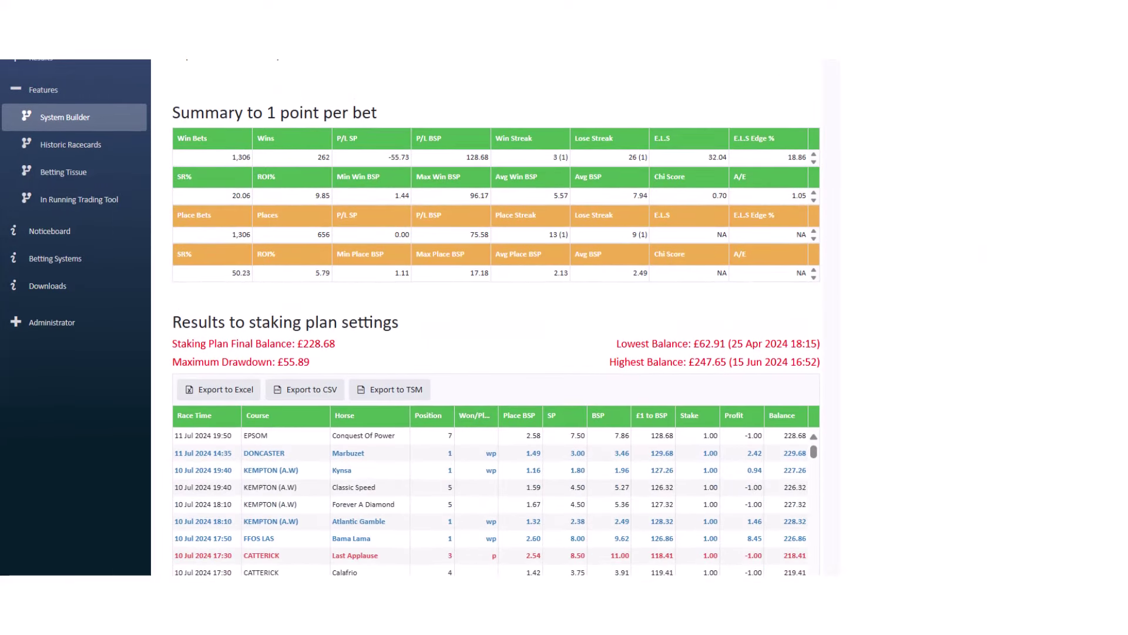
scroll(494, 317, down, 1)
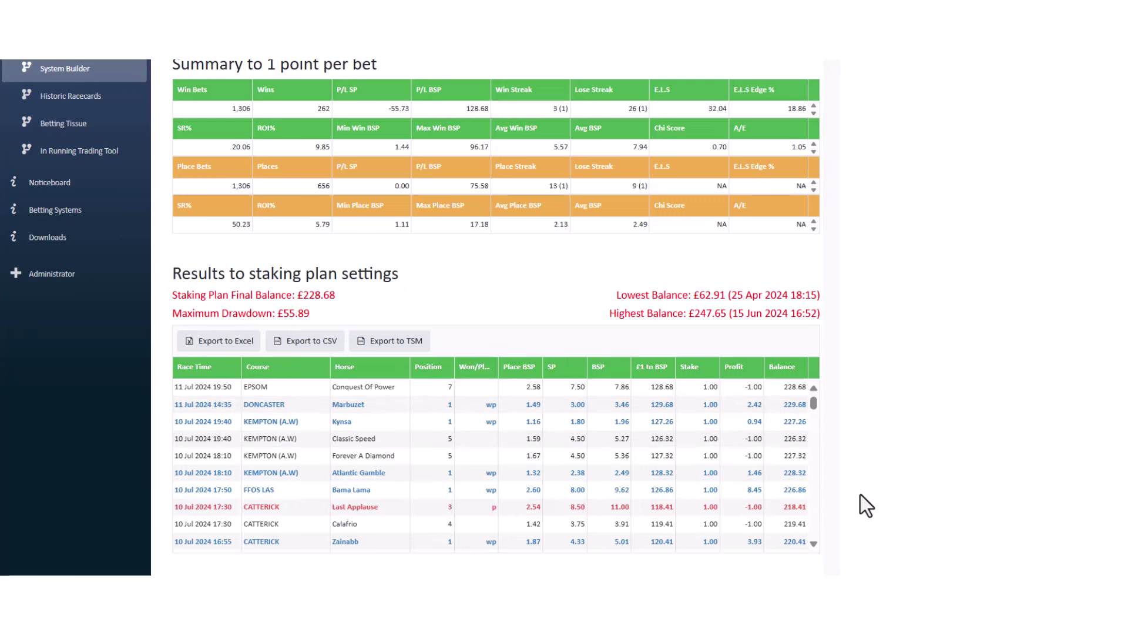
scroll(493, 317, up, 8)
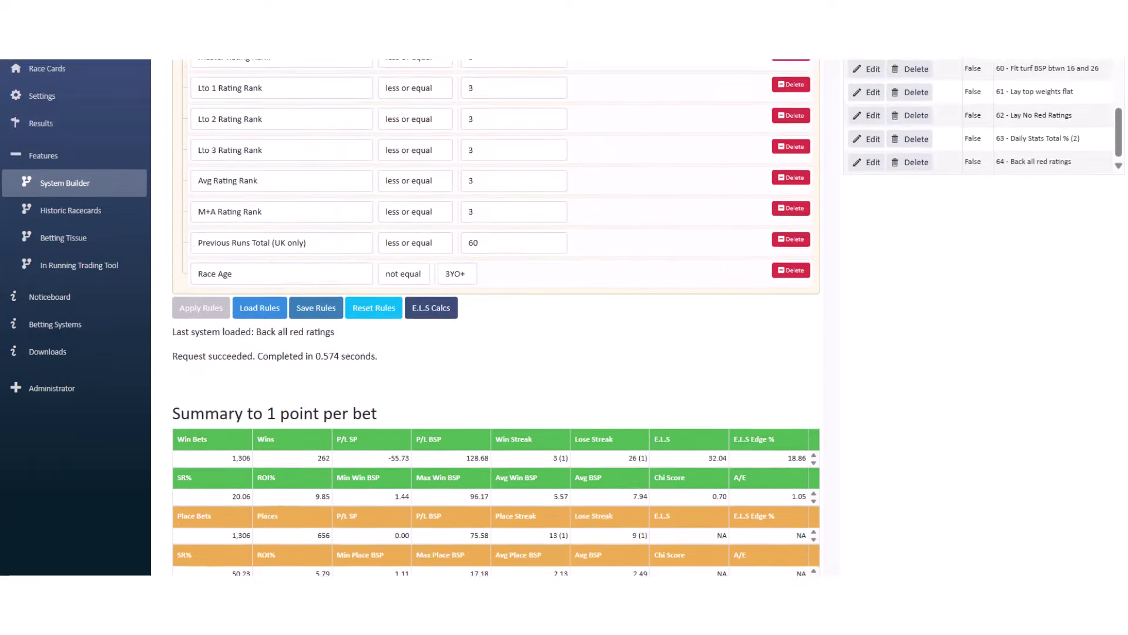
scroll(647, 317, up, 2)
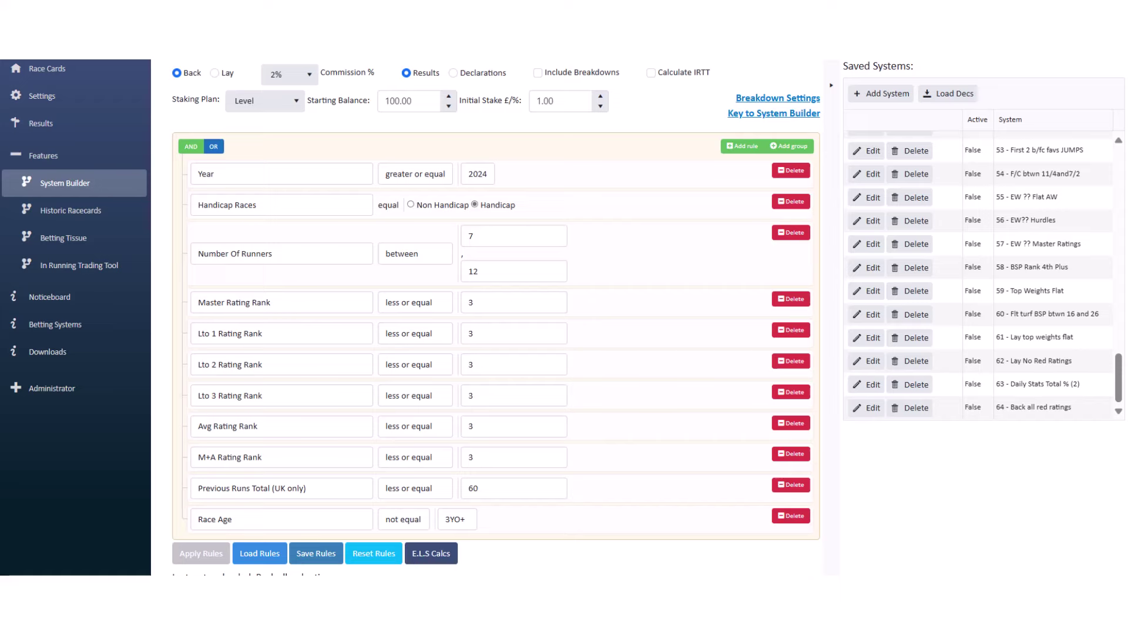
scroll(546, 468, down, 1)
scroll(497, 318, down, 1)
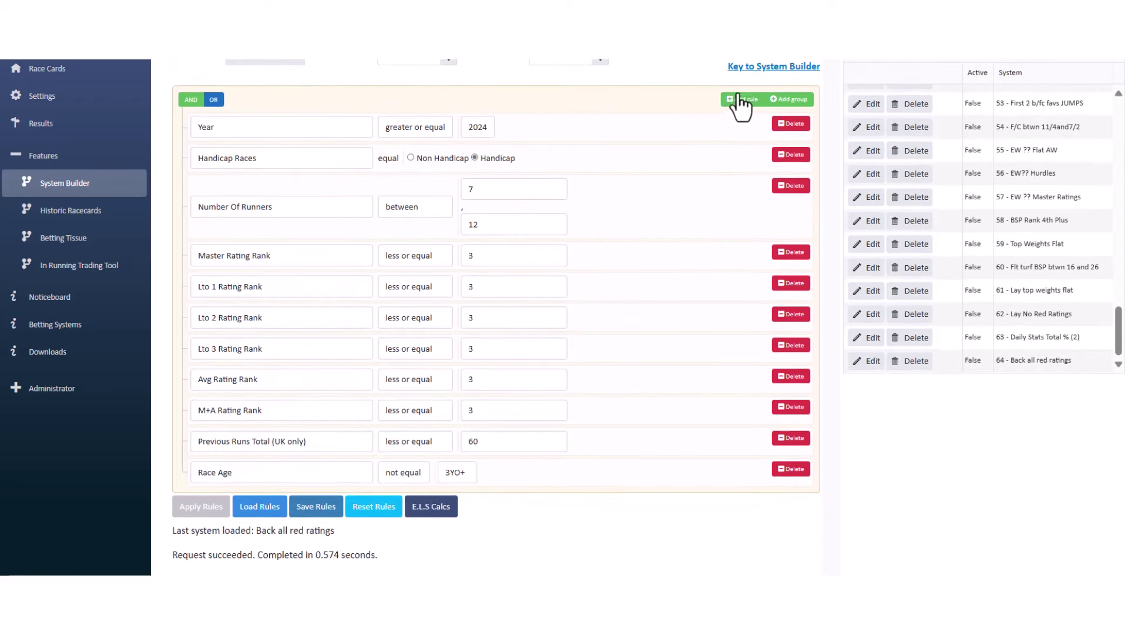
- Add a new rule at the bottom: Finishing Position equal 1
click(741, 102)
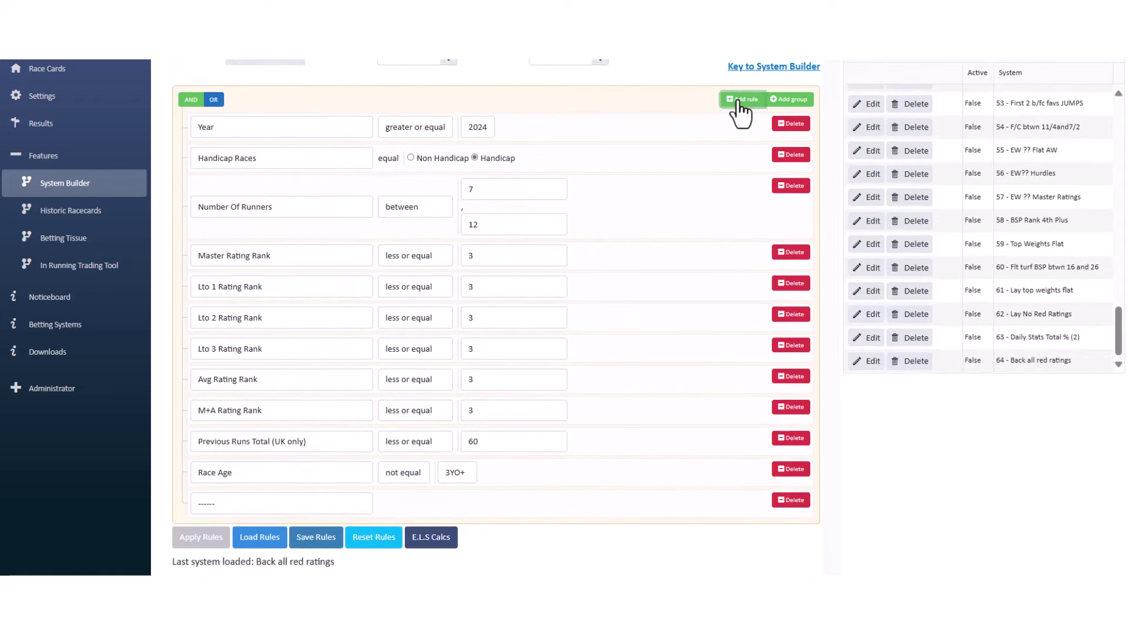
click(328, 504)
drag(397, 282, 396, 294)
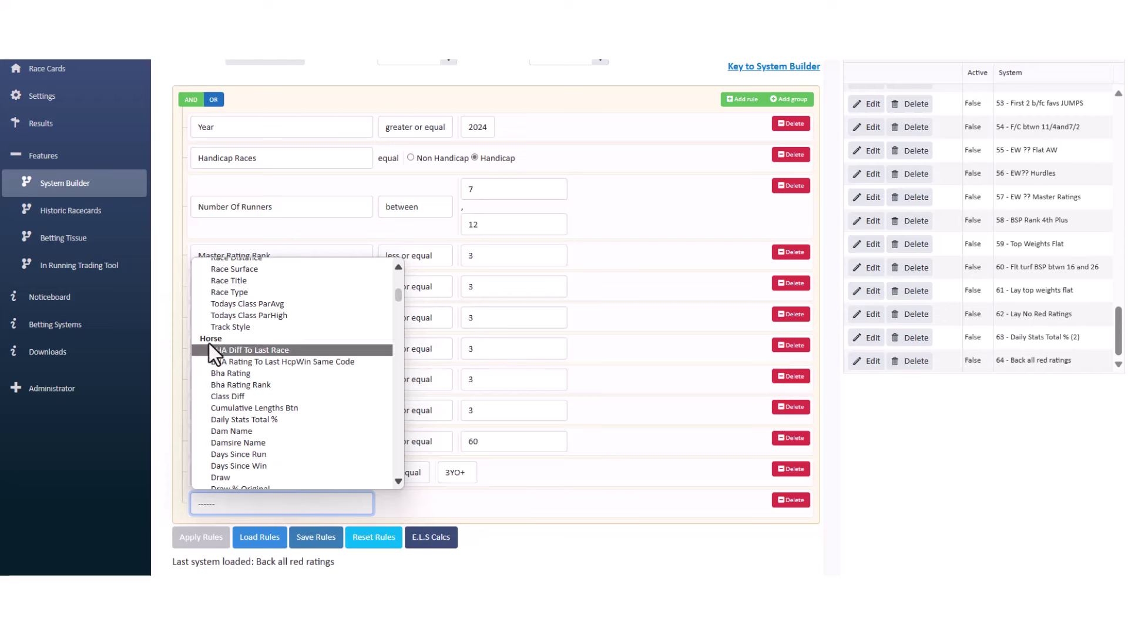
drag(399, 298, 399, 305)
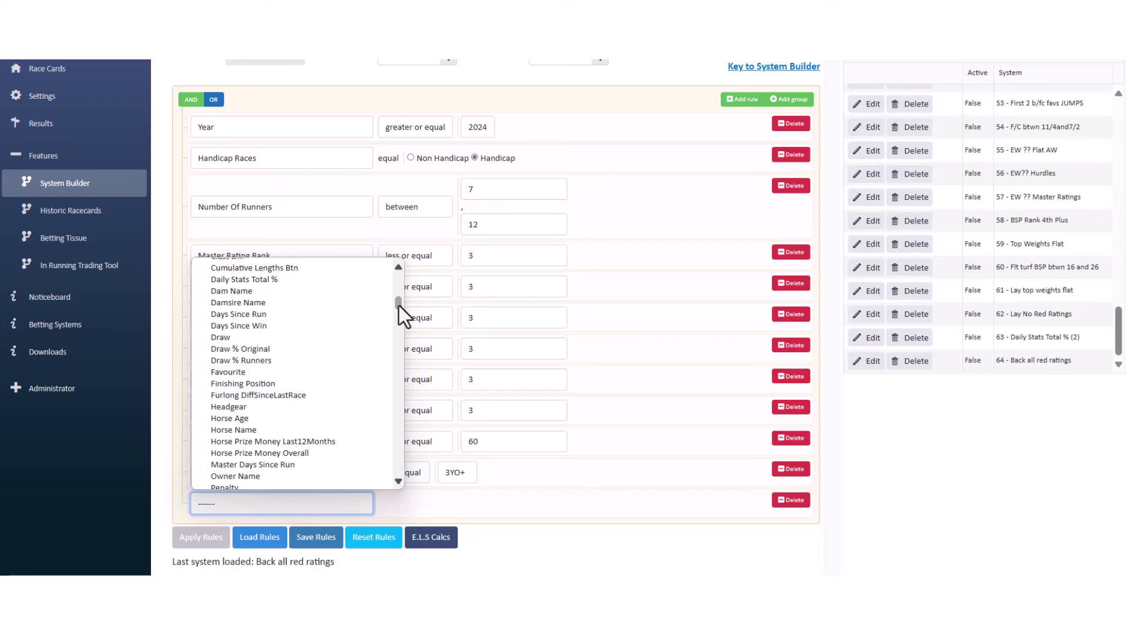
click(329, 382)
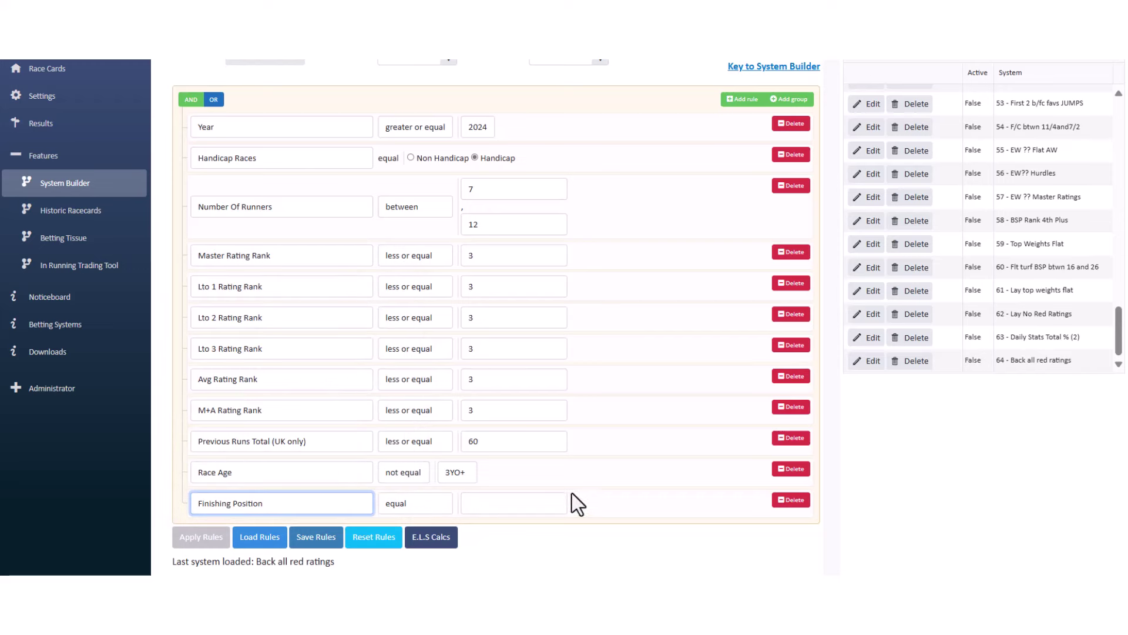
click(556, 502)
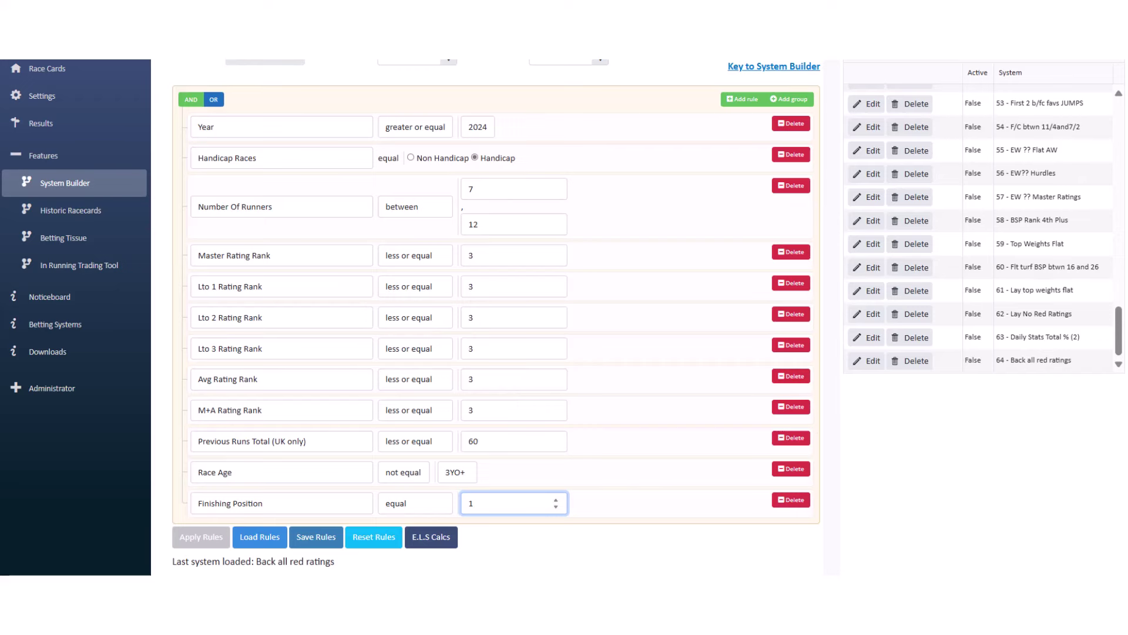
key(Return)
scroll(695, 382, down, 5)
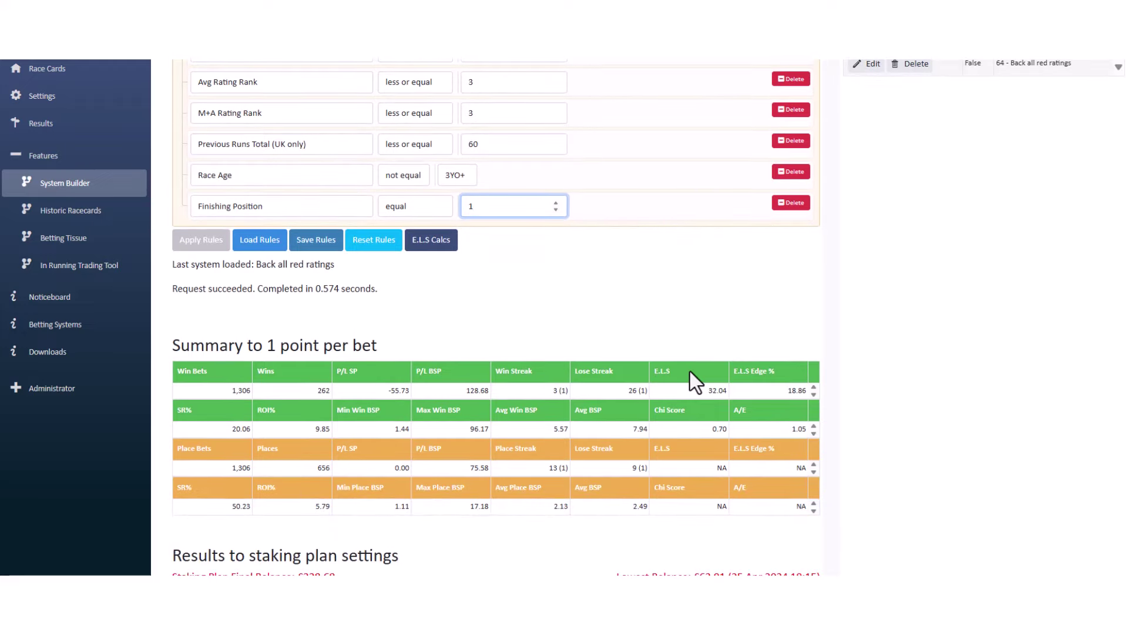
- Apply the rules and scroll through the Summary and staking-plan results table
click(200, 249)
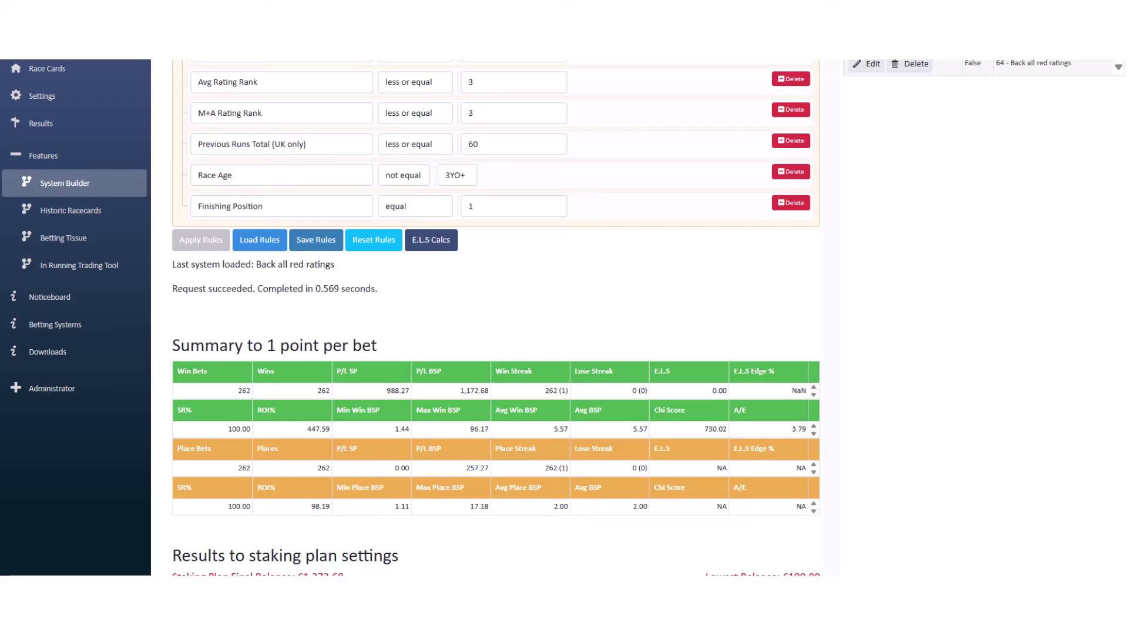
scroll(496, 318, down, 5)
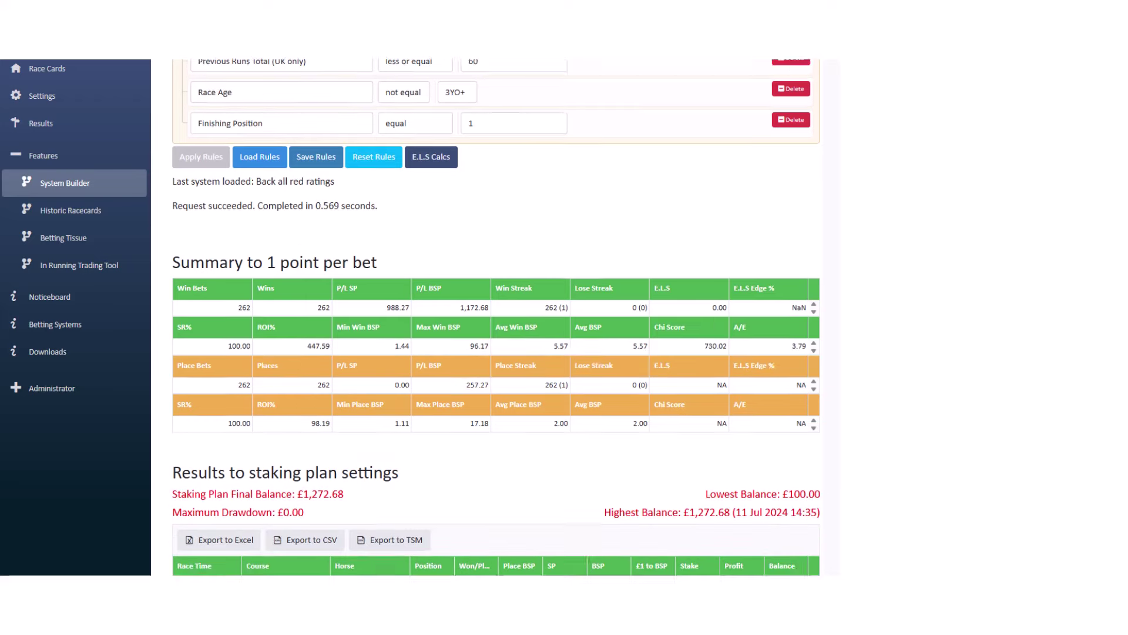
drag(814, 407, 814, 417)
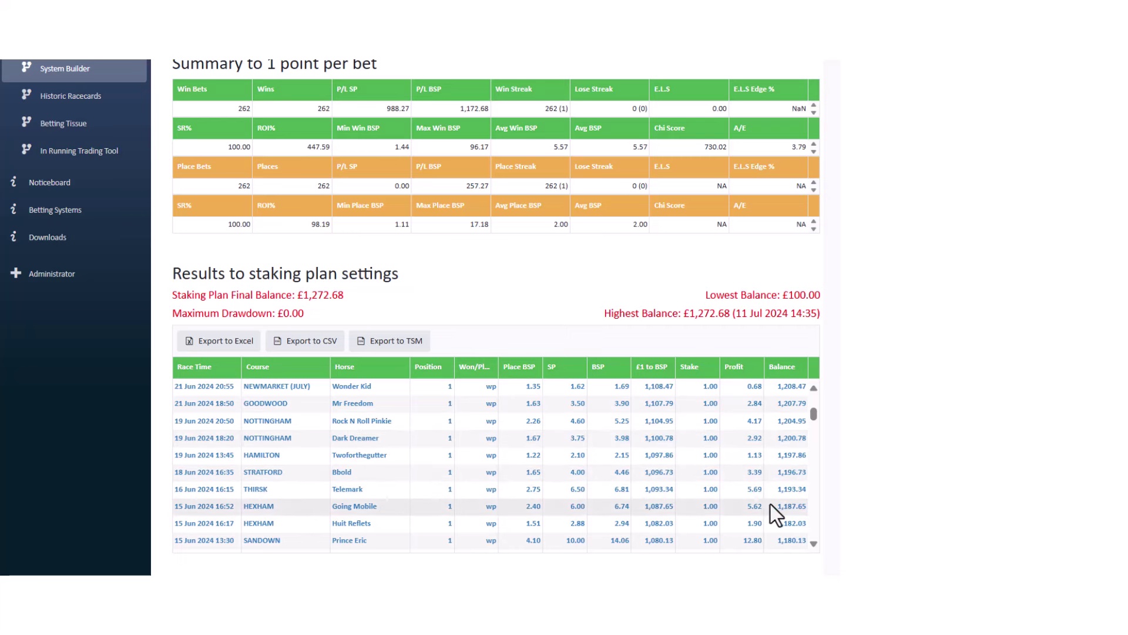
scroll(497, 317, up, 10)
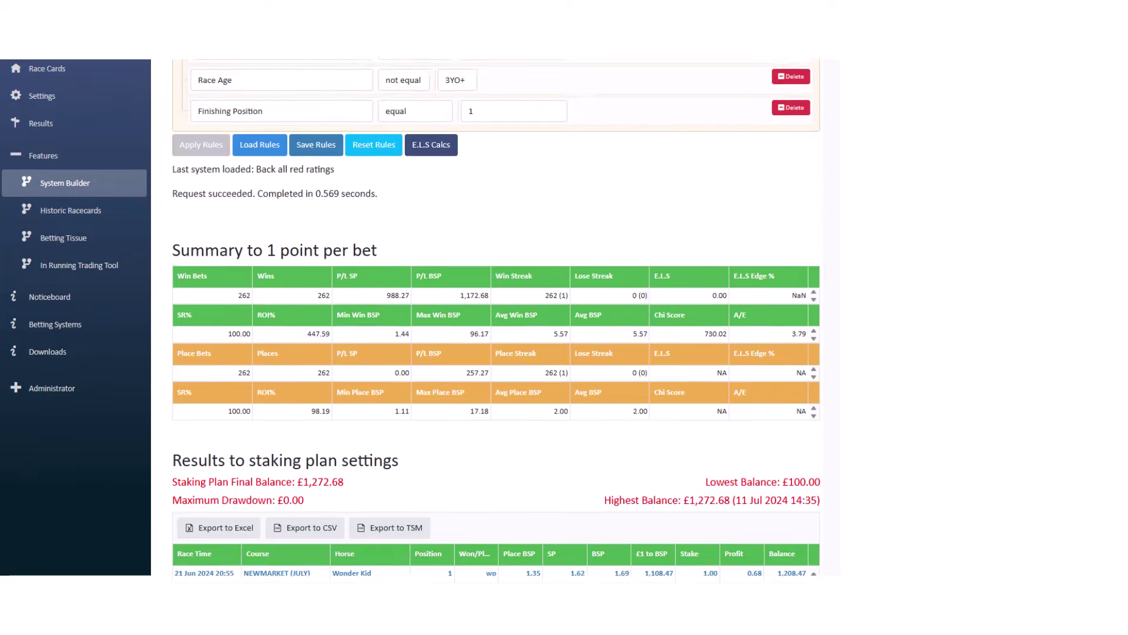
scroll(496, 318, up, 1)
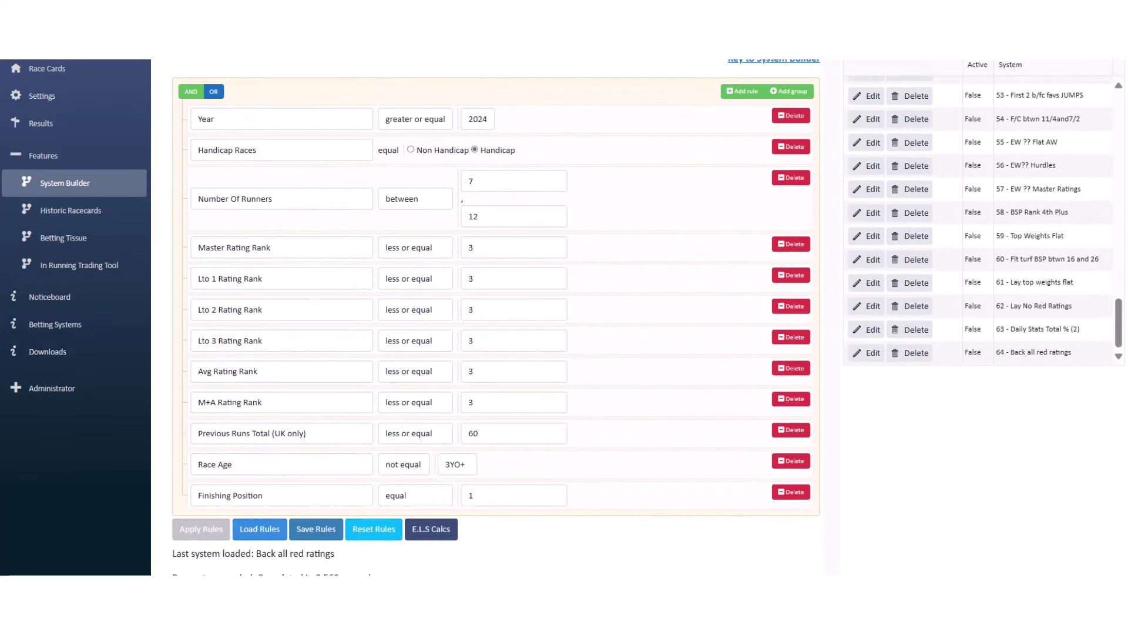
scroll(496, 317, down, 1)
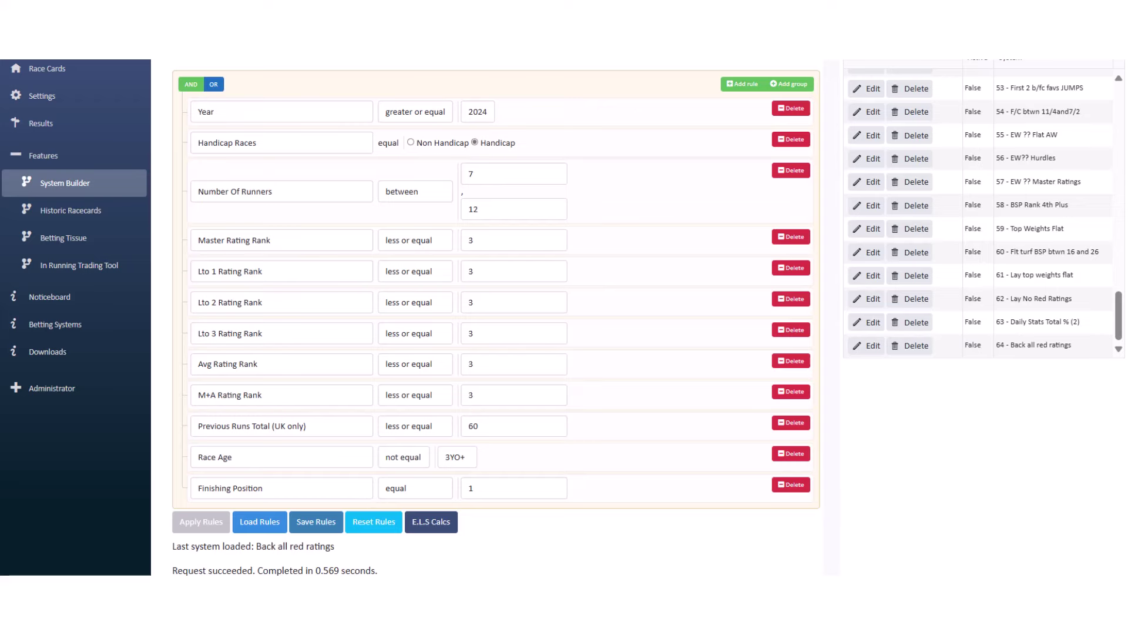
scroll(557, 389, down, 3)
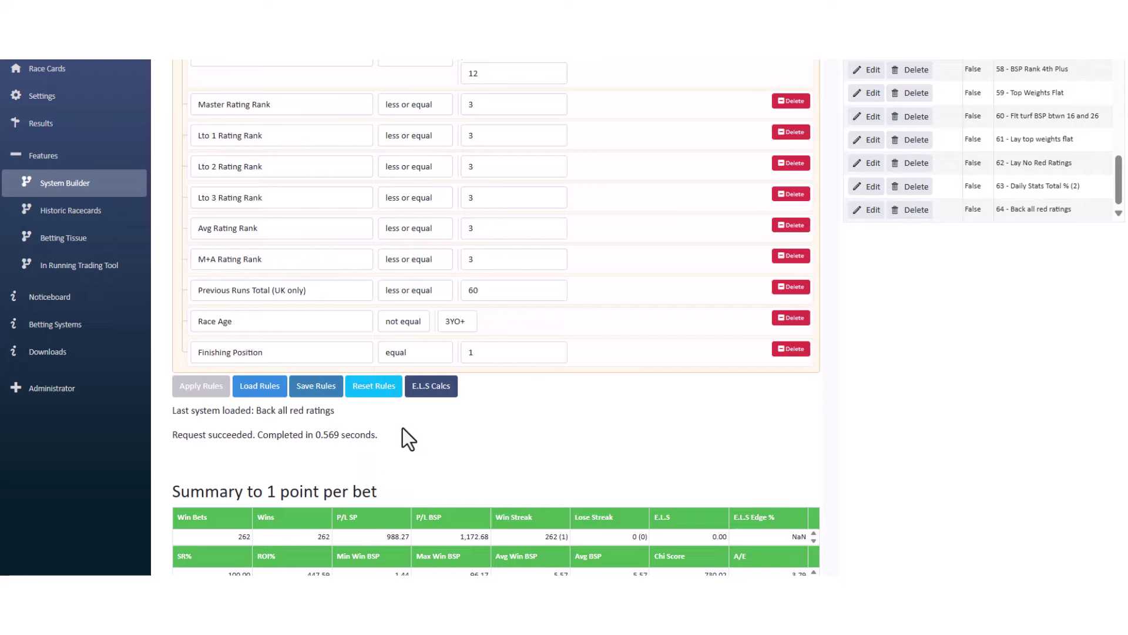
- Change the last rule's field to Lto 1 Pos Numeric with value 1
click(342, 351)
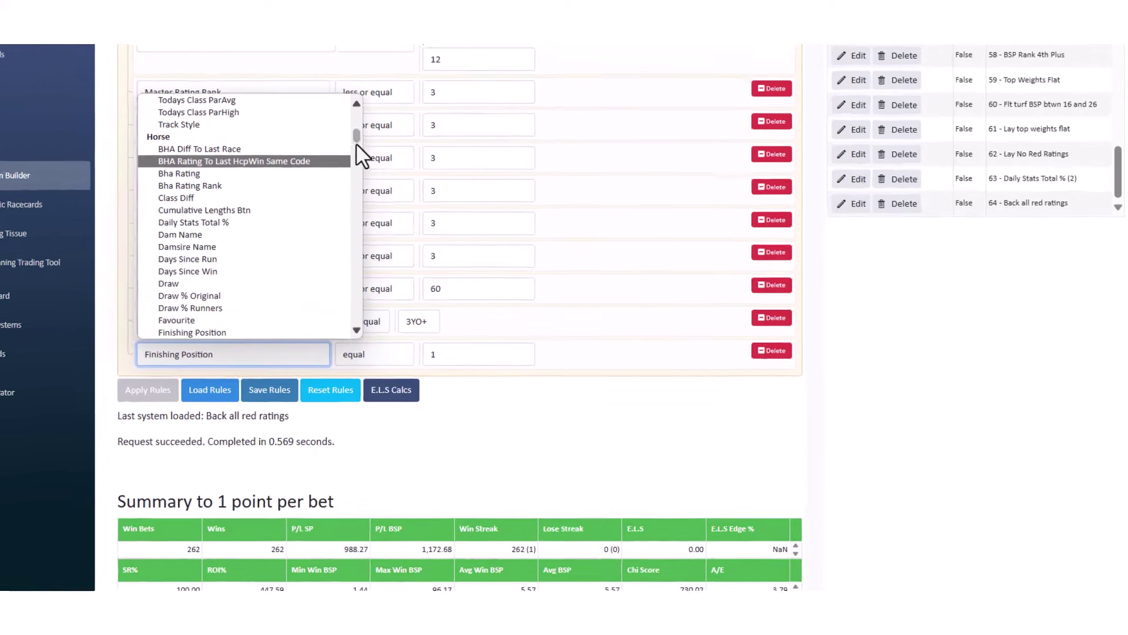
drag(356, 135, 301, 151)
drag(301, 160, 301, 232)
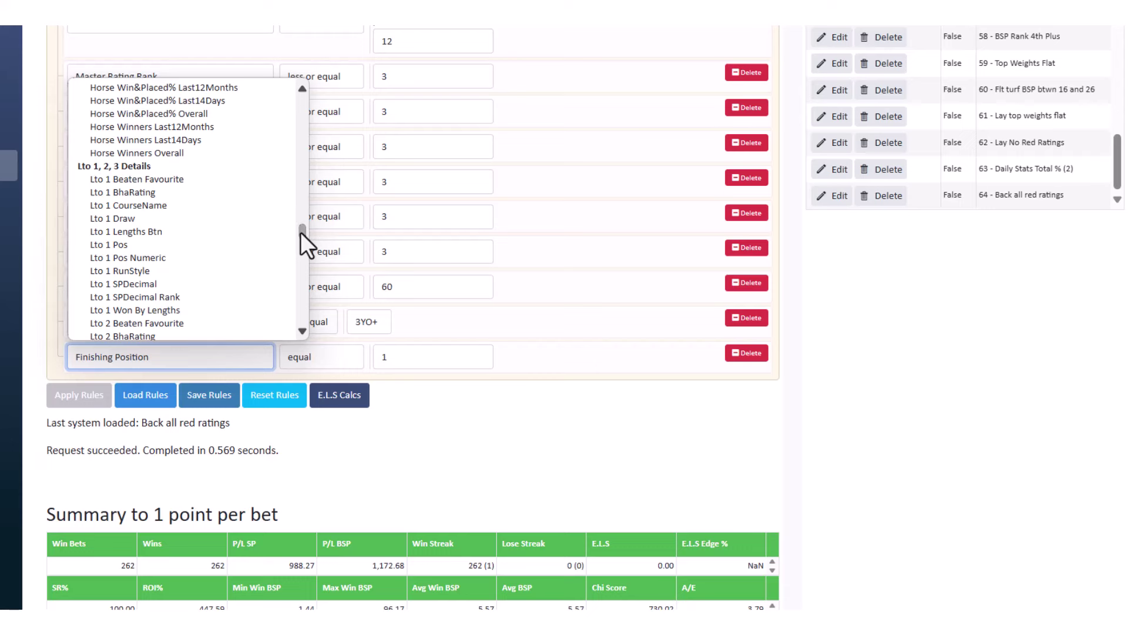
click(244, 256)
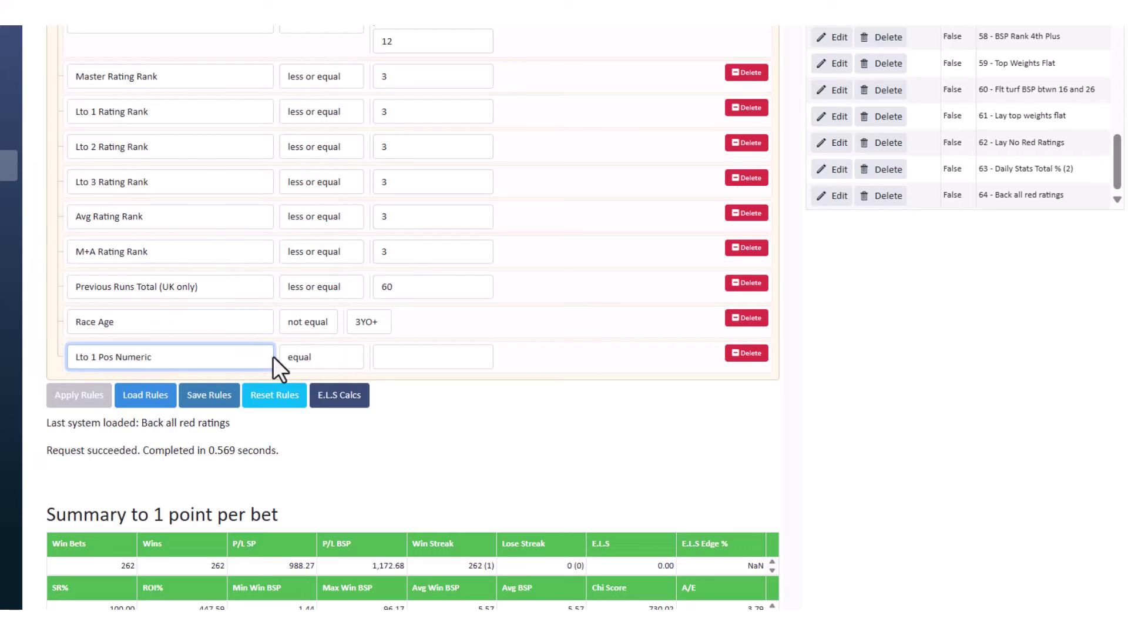
click(480, 352)
text(1)
click(487, 429)
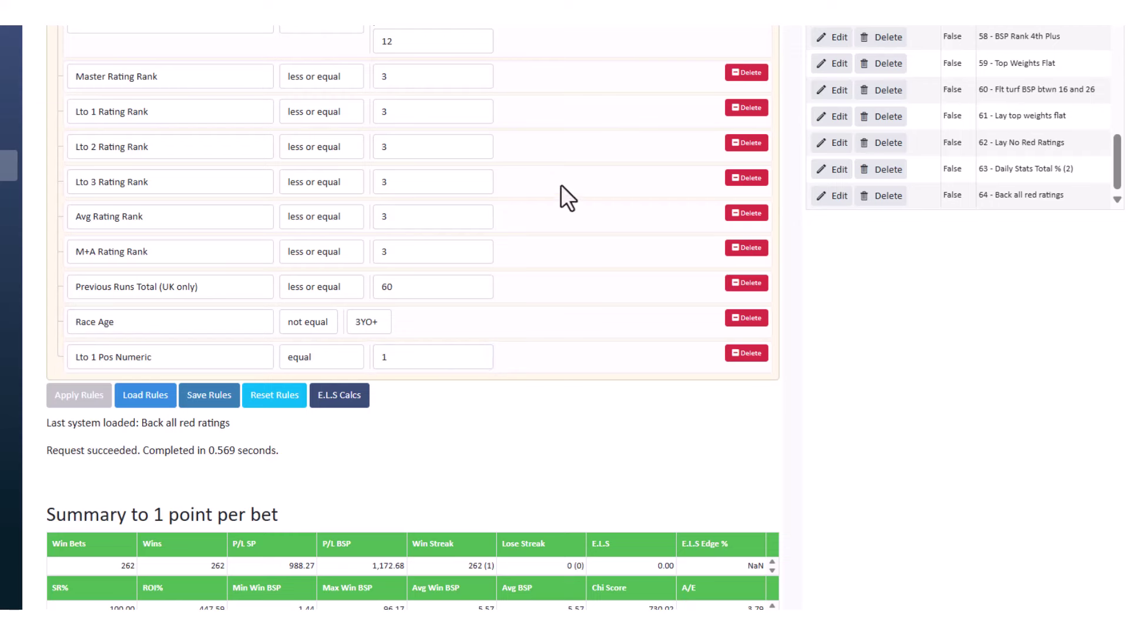